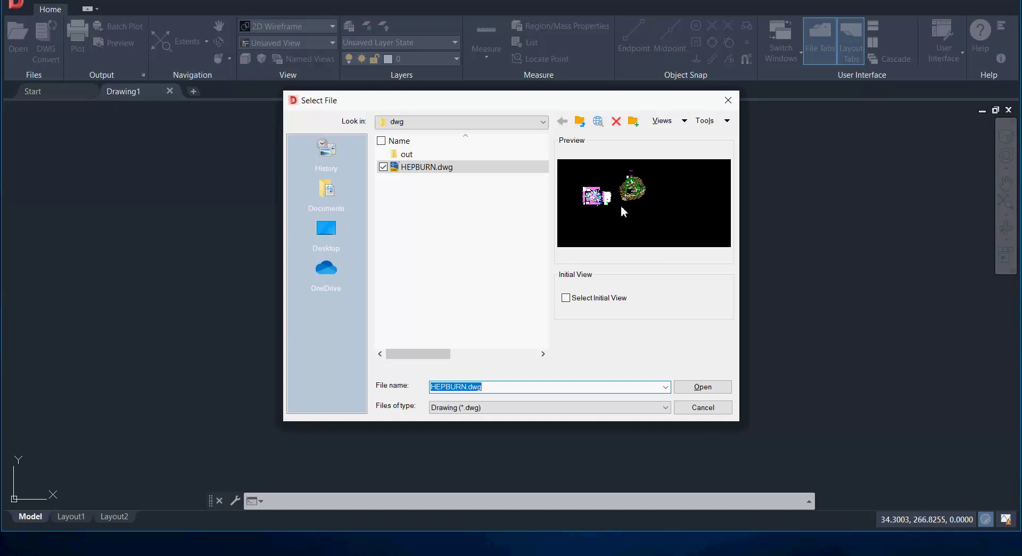
# Open HEPBURN.dwg from the dwg folder, continuing to open it as a foreign DWG file.
pyautogui.click(702, 387)
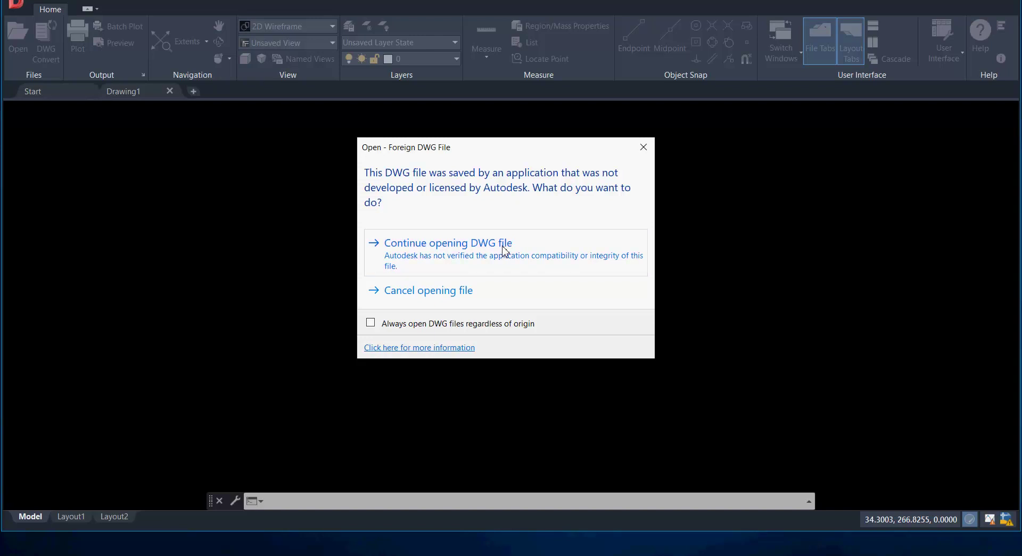
pyautogui.click(483, 255)
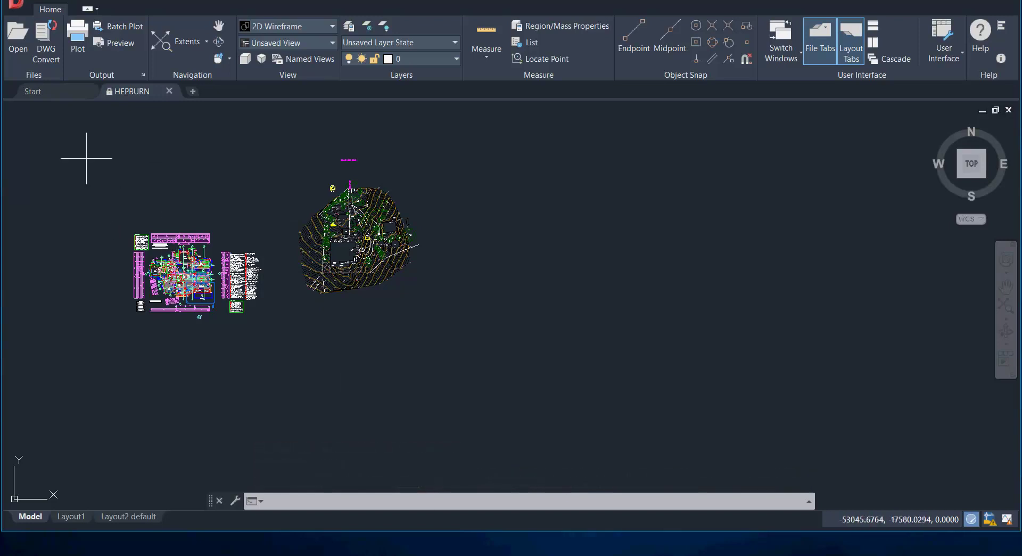
# Start DWG Convert and choose the "Convert to 2007 (in-place)" conversion setup.
pyautogui.click(46, 44)
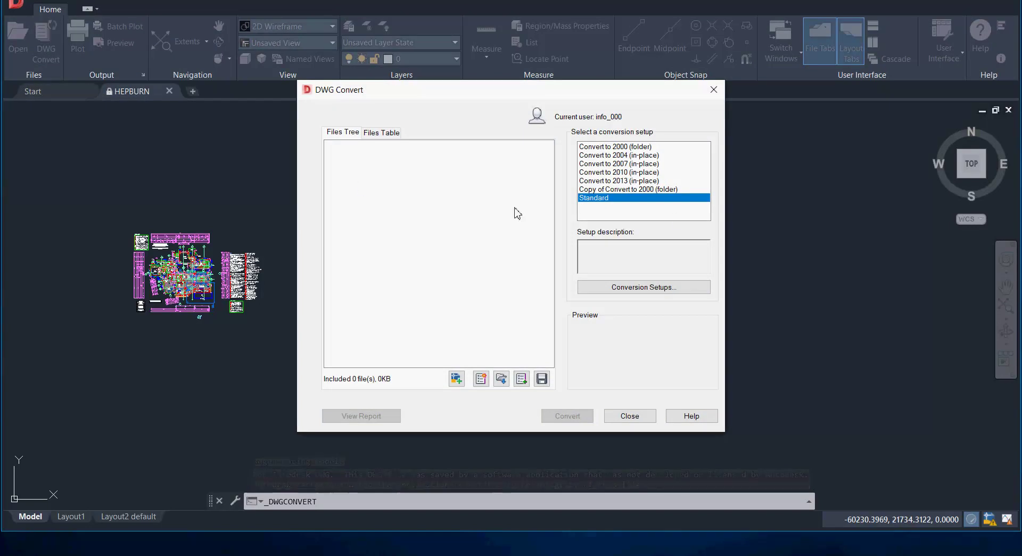
pyautogui.doubleClick(633, 164)
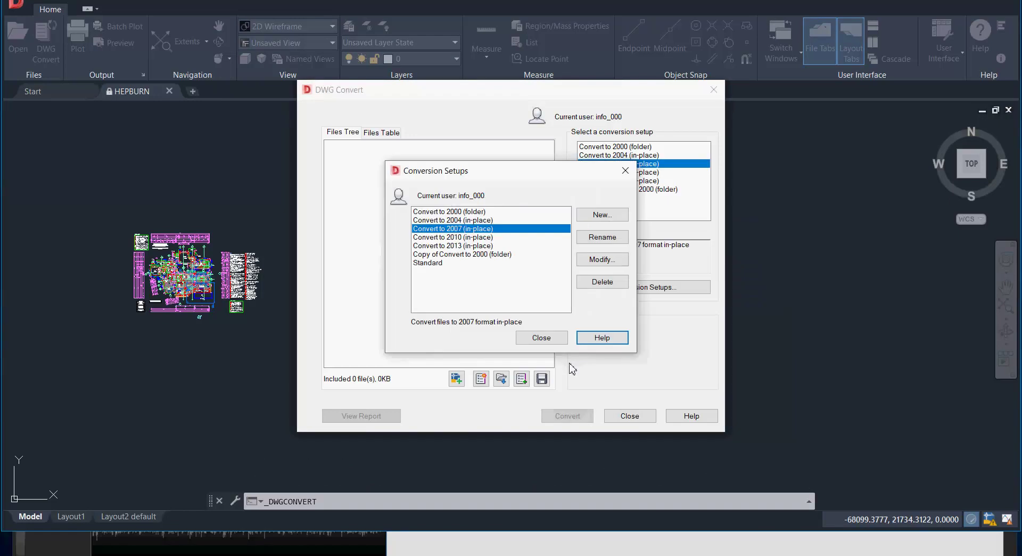
pyautogui.click(545, 339)
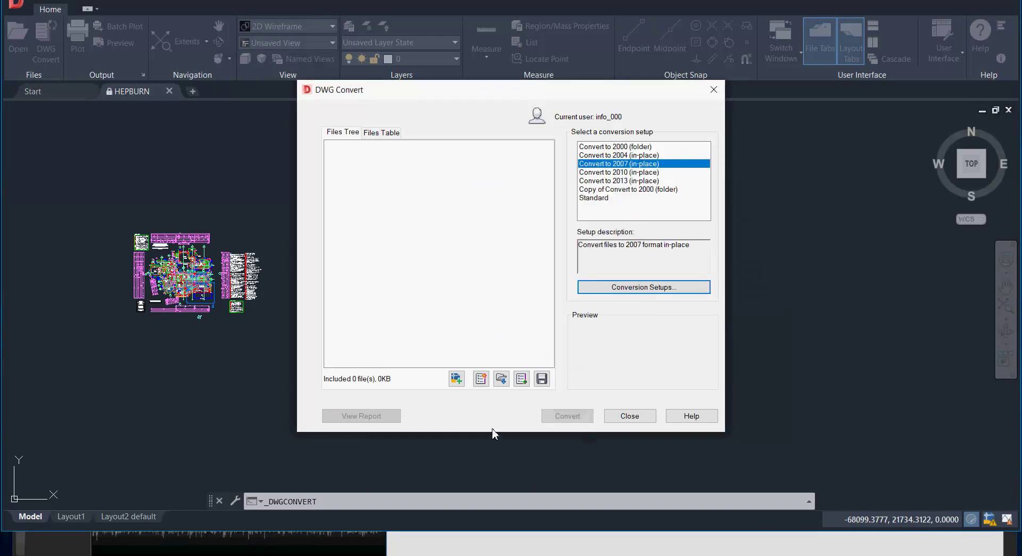
# Add HEPBURN.dwg from the dwg folder on C: to the conversion list, convert it, and close the converter without saving the list.
pyautogui.click(456, 379)
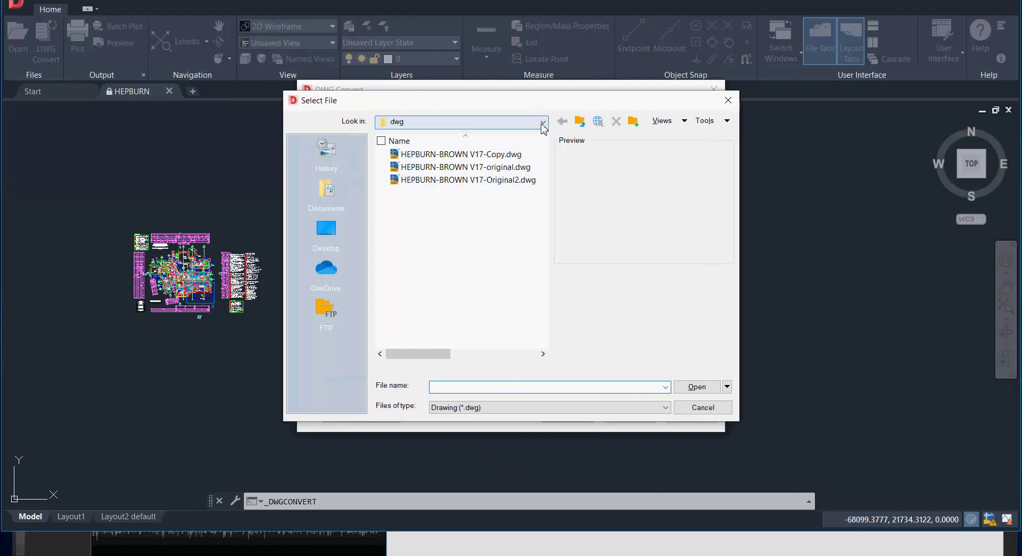
pyautogui.click(543, 122)
pyautogui.click(452, 156)
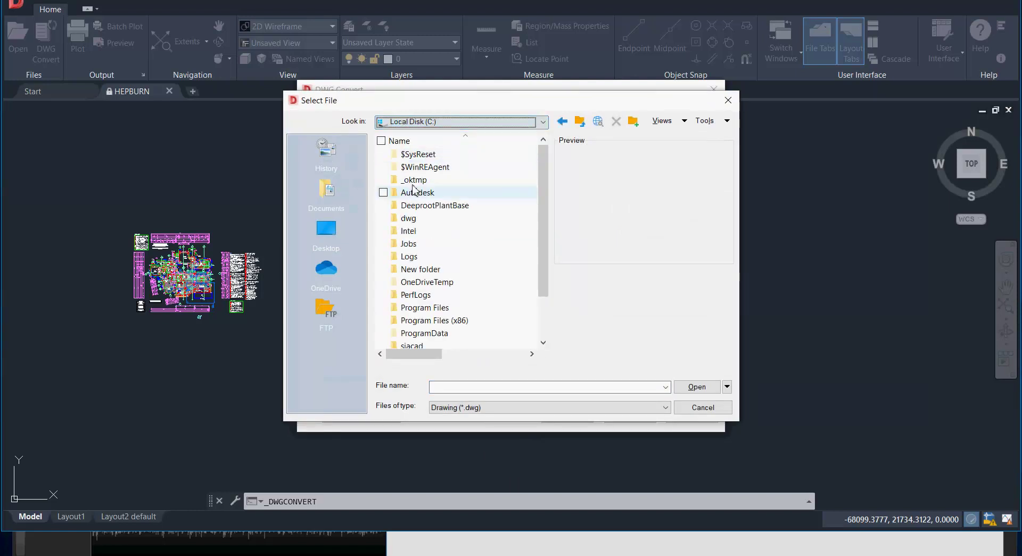
pyautogui.click(398, 219)
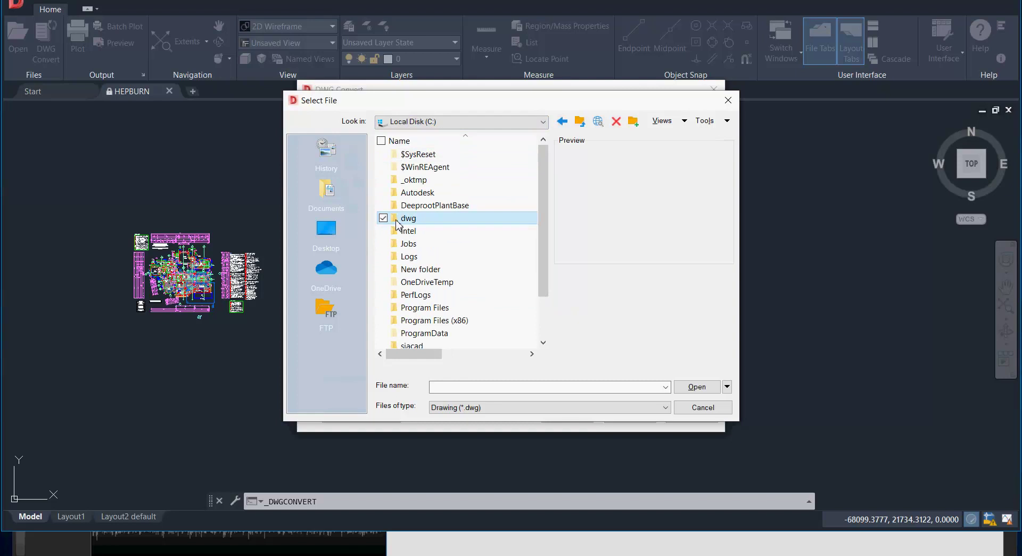
pyautogui.doubleClick(396, 222)
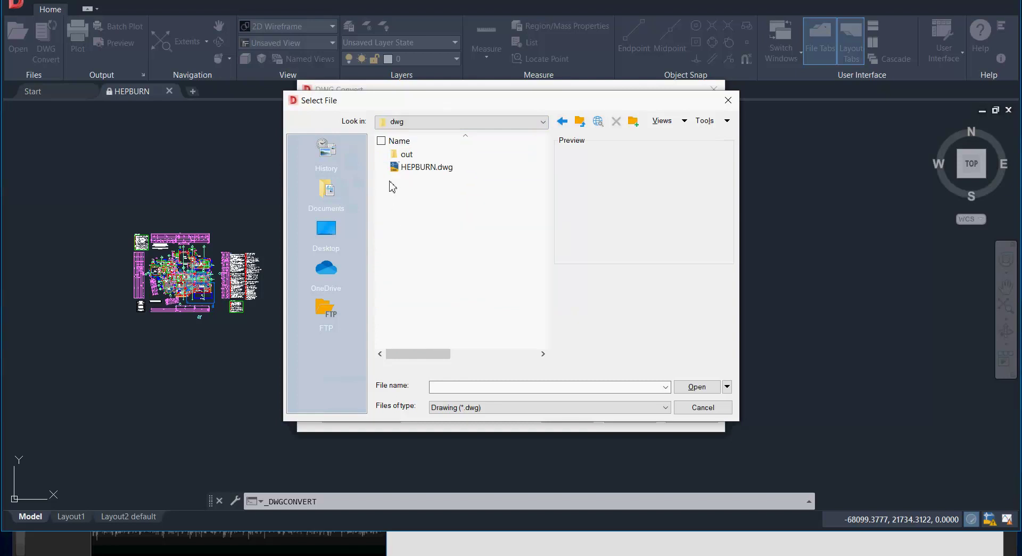
pyautogui.click(398, 168)
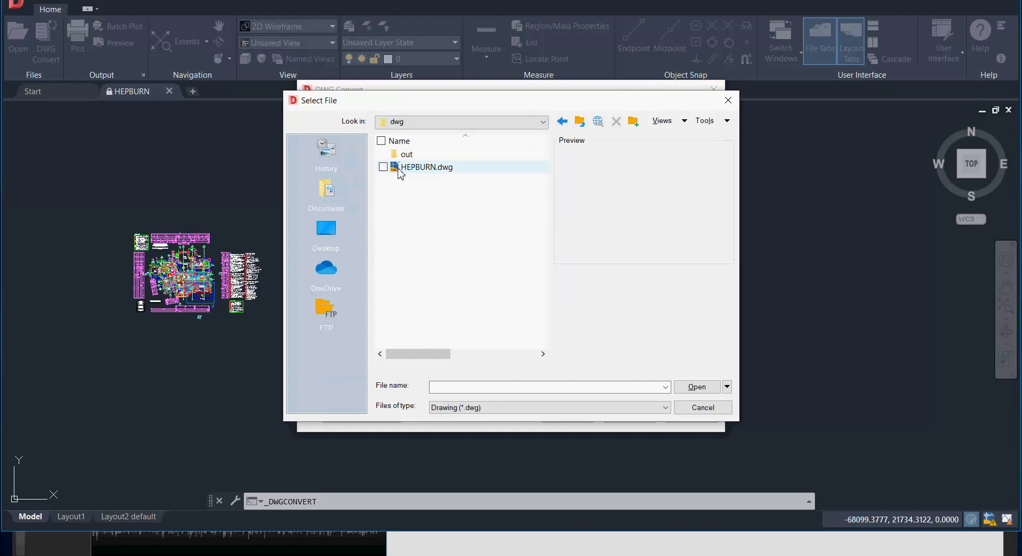
pyautogui.click(692, 387)
pyautogui.click(578, 421)
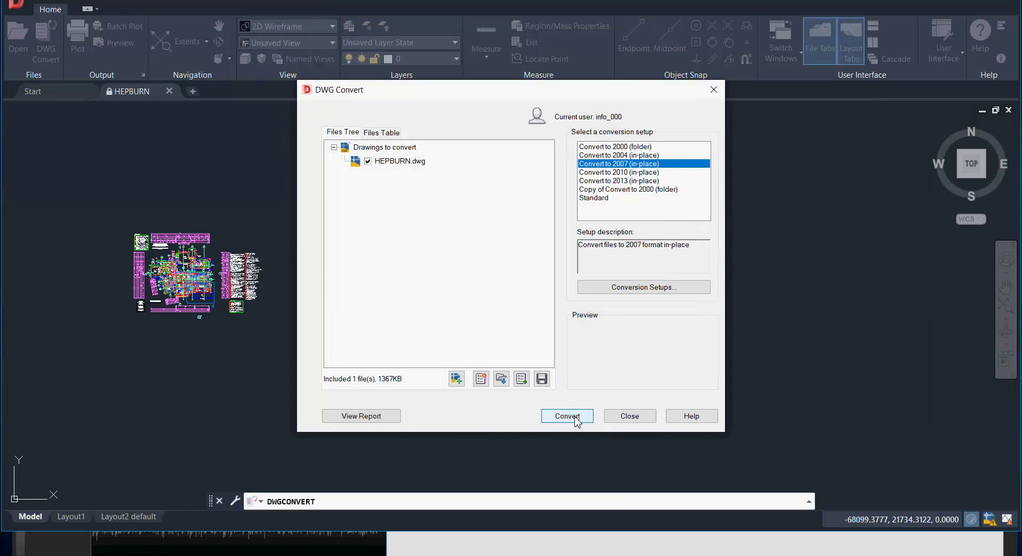
pyautogui.click(643, 417)
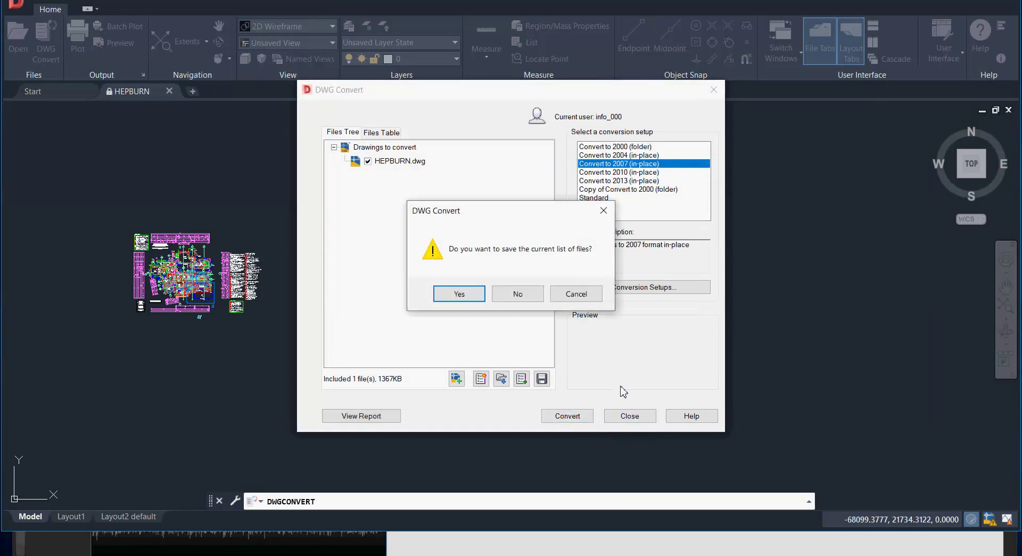
pyautogui.click(529, 298)
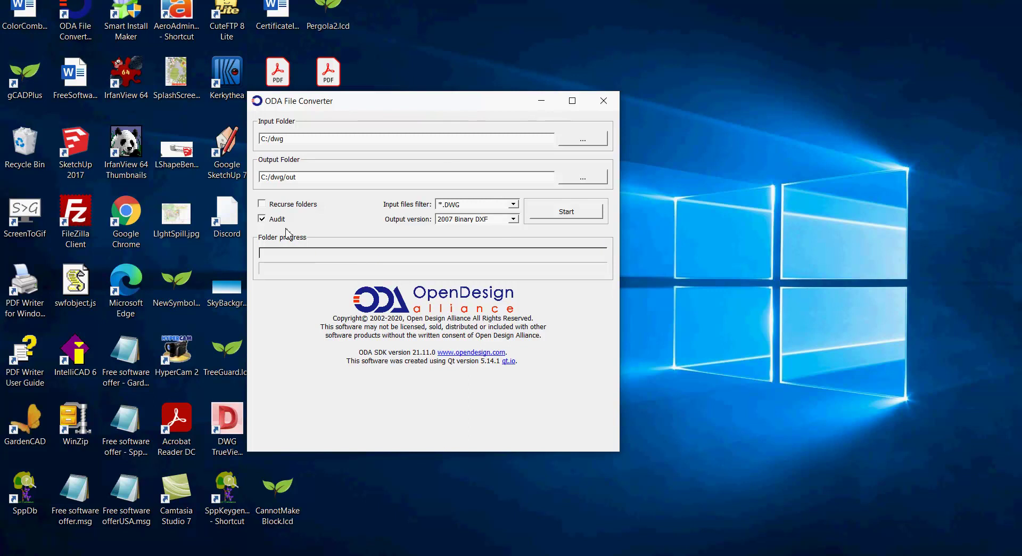
# In ODA File Converter, convert the DWG files in C:/dwg to 2007 Binary DXF in C:/dwg/out with Audit enabled.
pyautogui.click(565, 214)
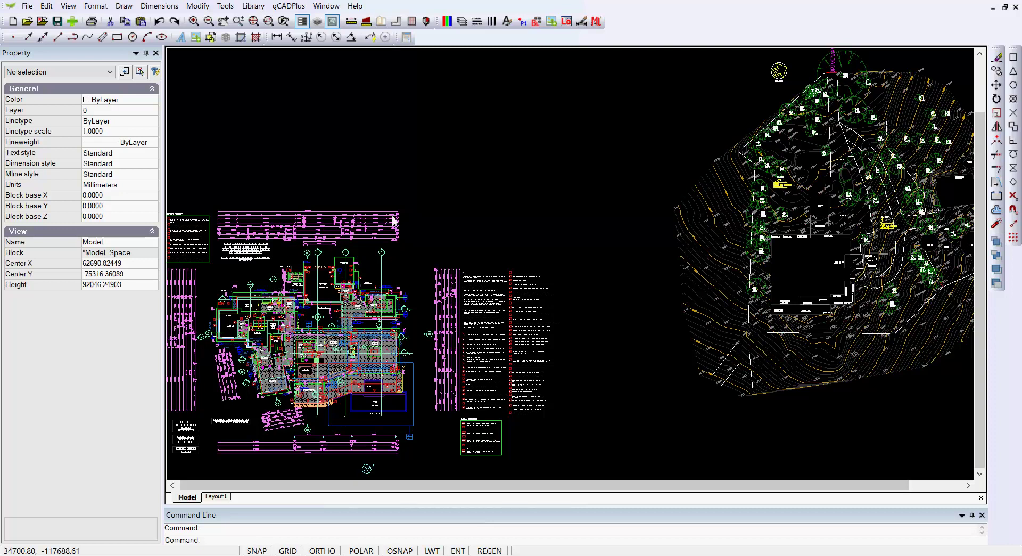
# In gCADPlus, save the converted drawing to the Desktop as a LiteCAD drawing named test.
pyautogui.click(26, 7)
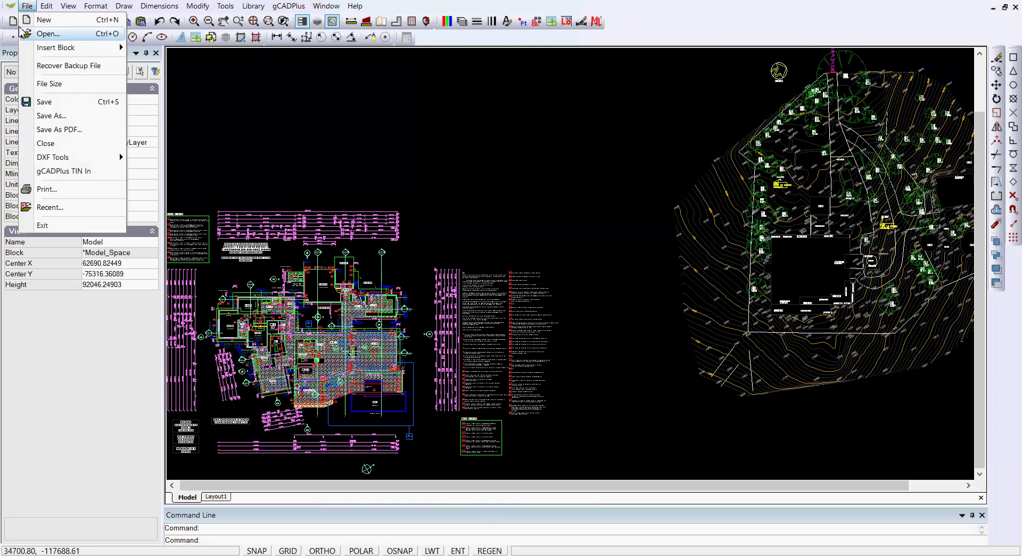
pyautogui.click(51, 116)
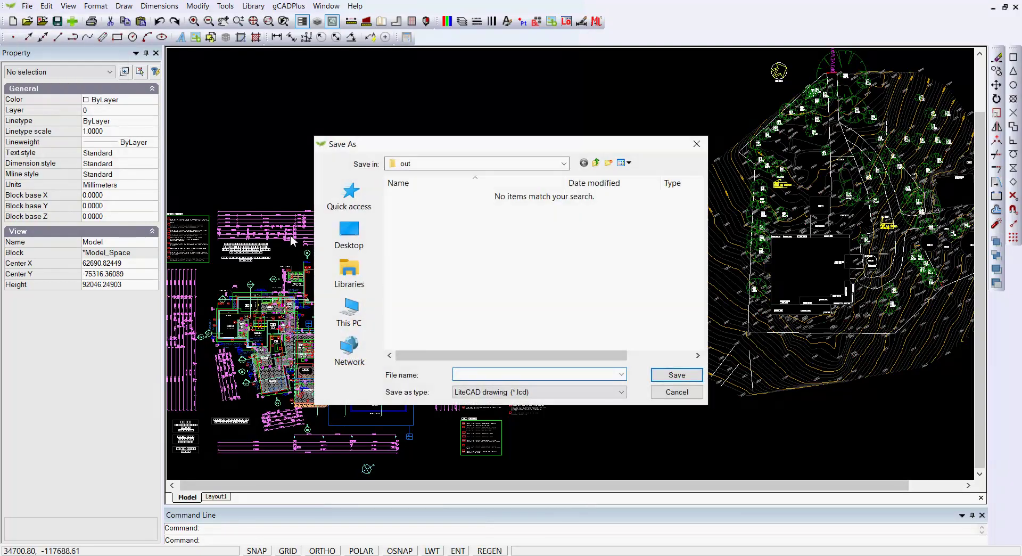
pyautogui.click(359, 240)
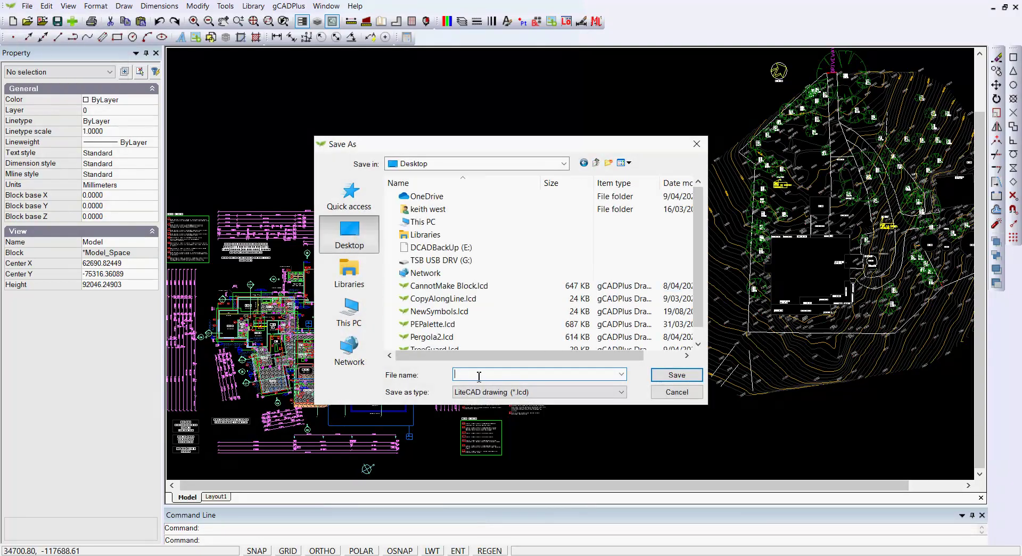
pyautogui.write('test')
pyautogui.click(677, 375)
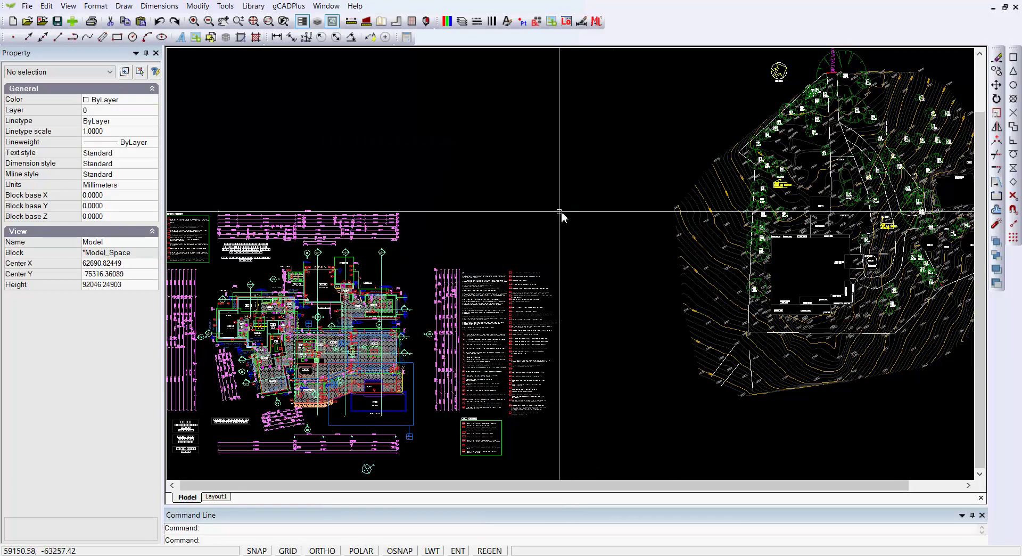
# Examine the Plumbing_Manifolds_IVAR_Brass-Rod block in the drawing's block list, including its comment and preview.
pyautogui.click(537, 24)
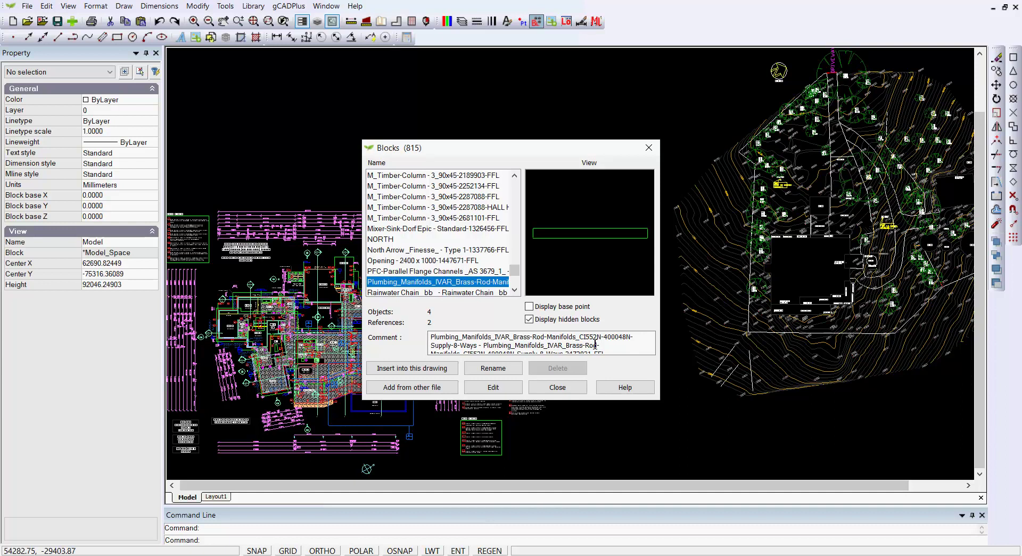
pyautogui.click(559, 390)
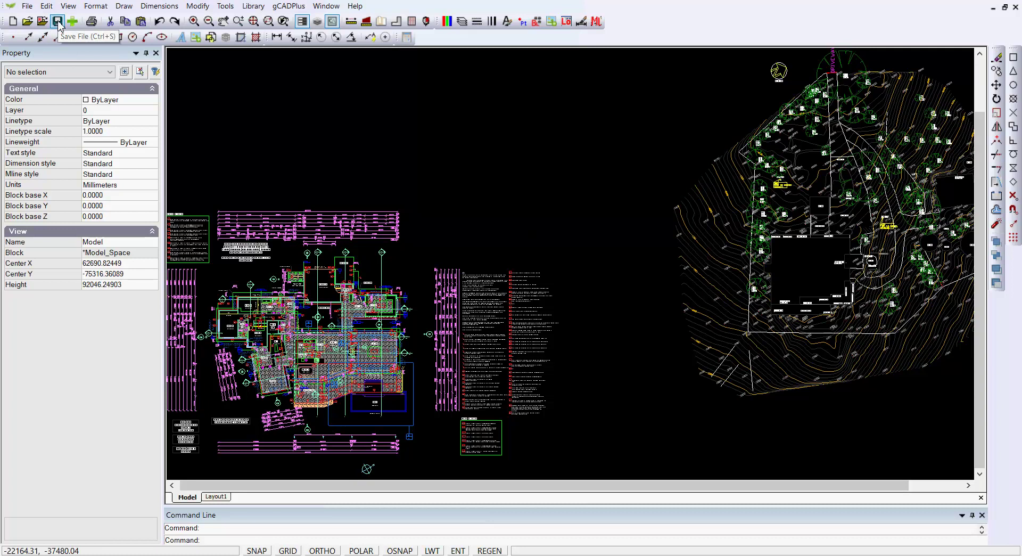
# Close the current drawing and reopen test.lcd from the recent files.
pyautogui.click(27, 6)
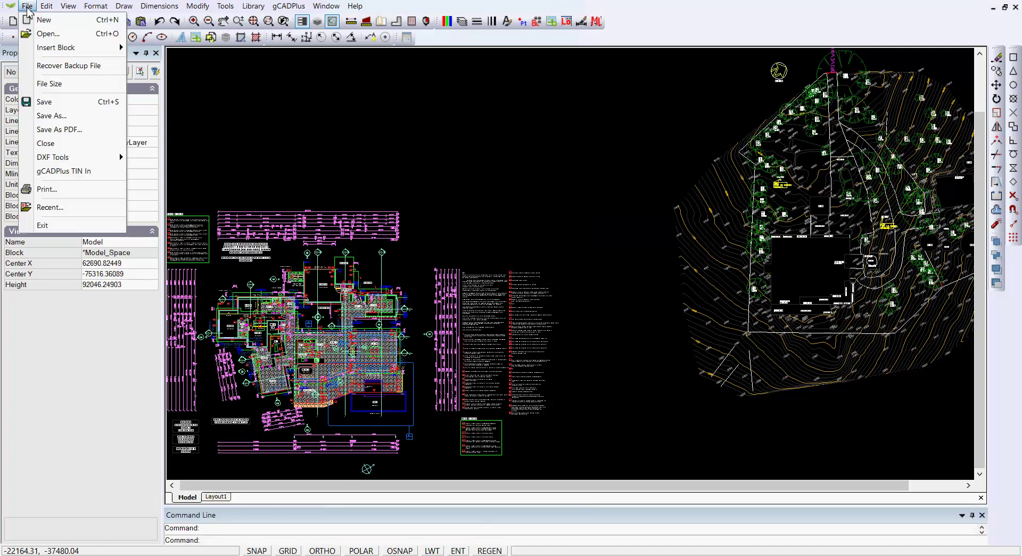
pyautogui.click(52, 143)
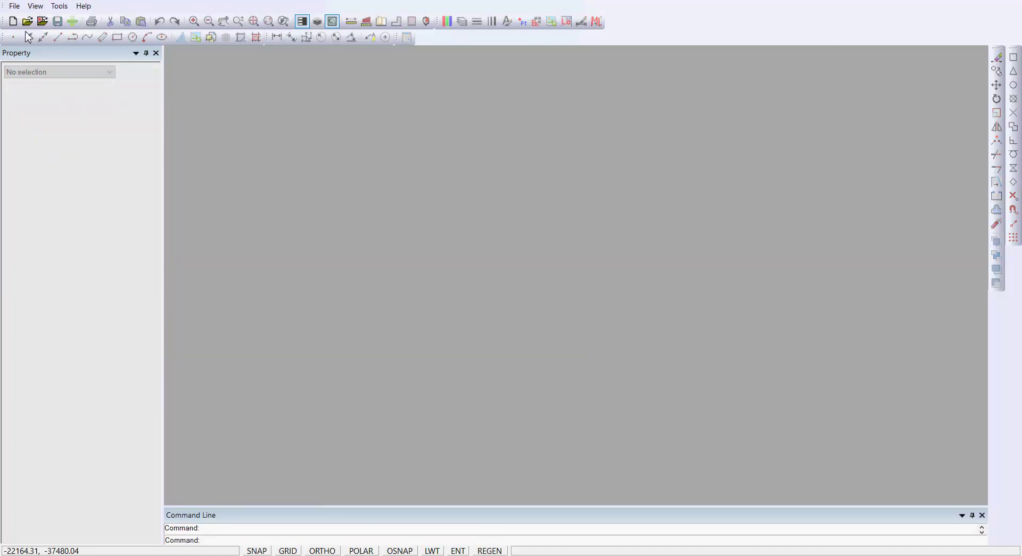
pyautogui.click(43, 21)
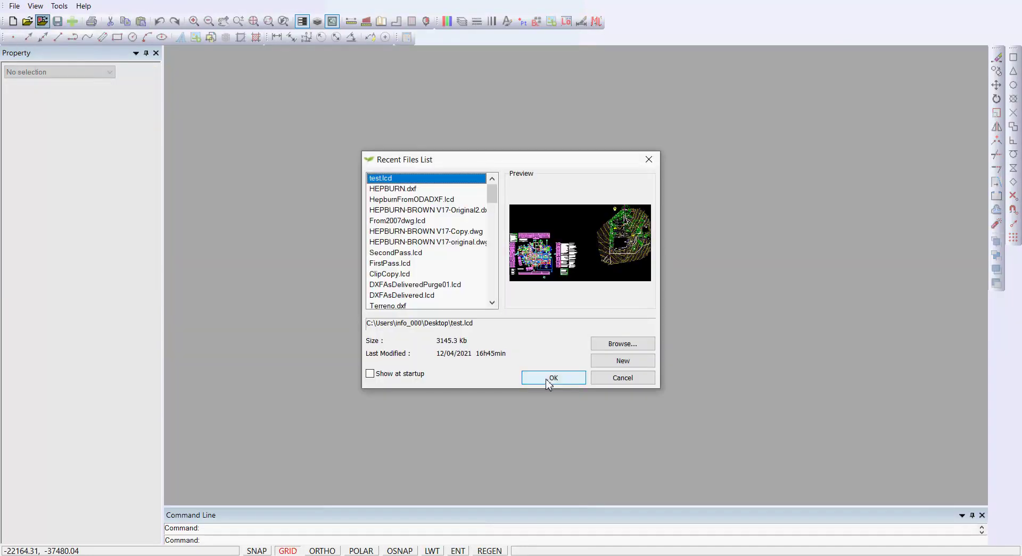
pyautogui.click(549, 378)
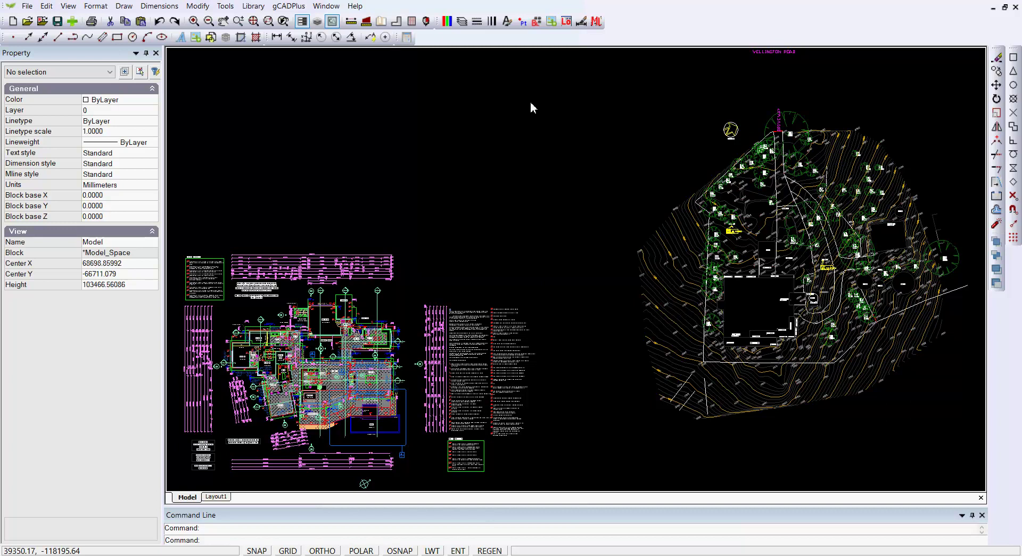
# Rename the Plumbing_Manifolds_IVAR_Brass-Rod block, deleting the odd character between "FFL" and "Rename Block" in its name.
pyautogui.click(537, 22)
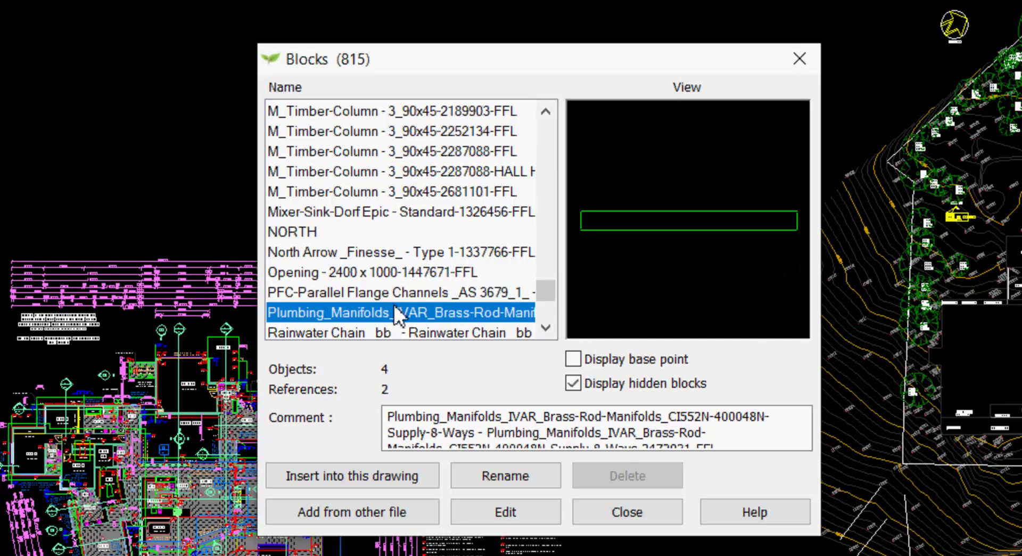
pyautogui.click(507, 475)
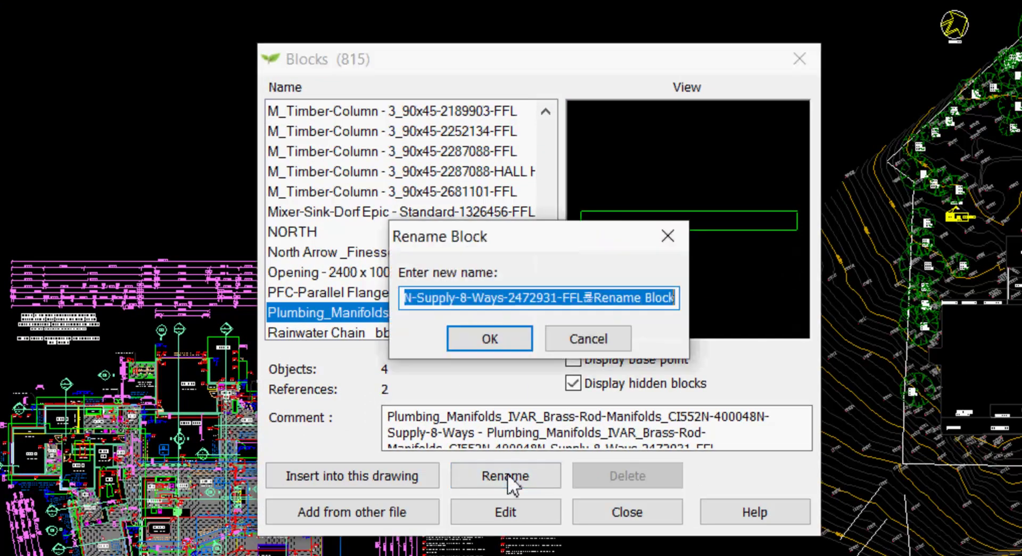
pyautogui.click(596, 298)
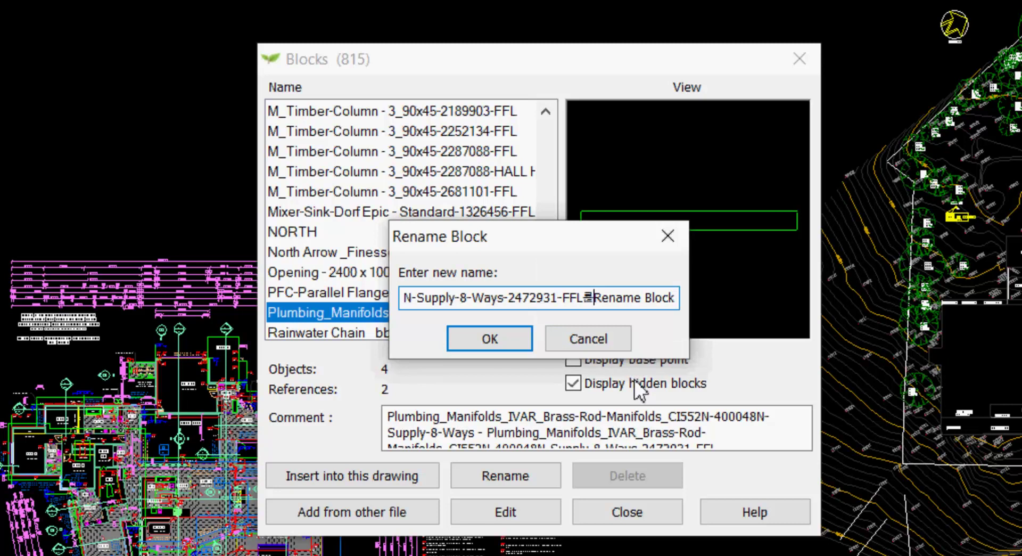
pyautogui.press('BackSpace')
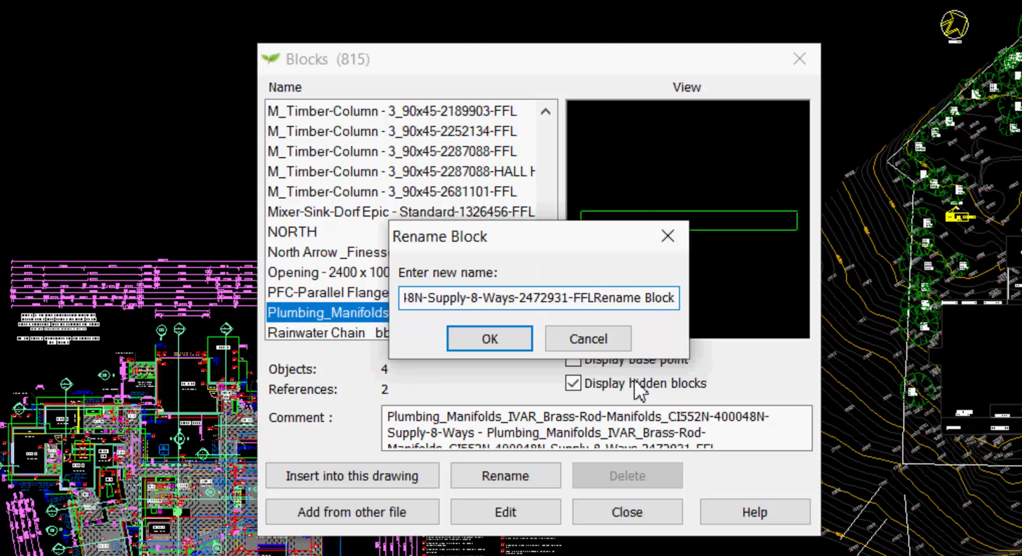
pyautogui.click(481, 342)
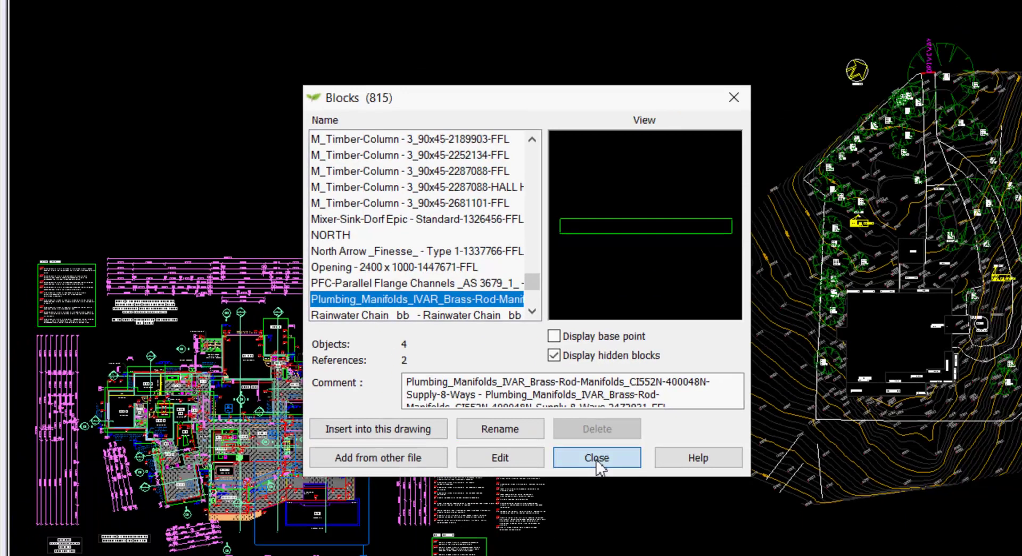
pyautogui.click(627, 511)
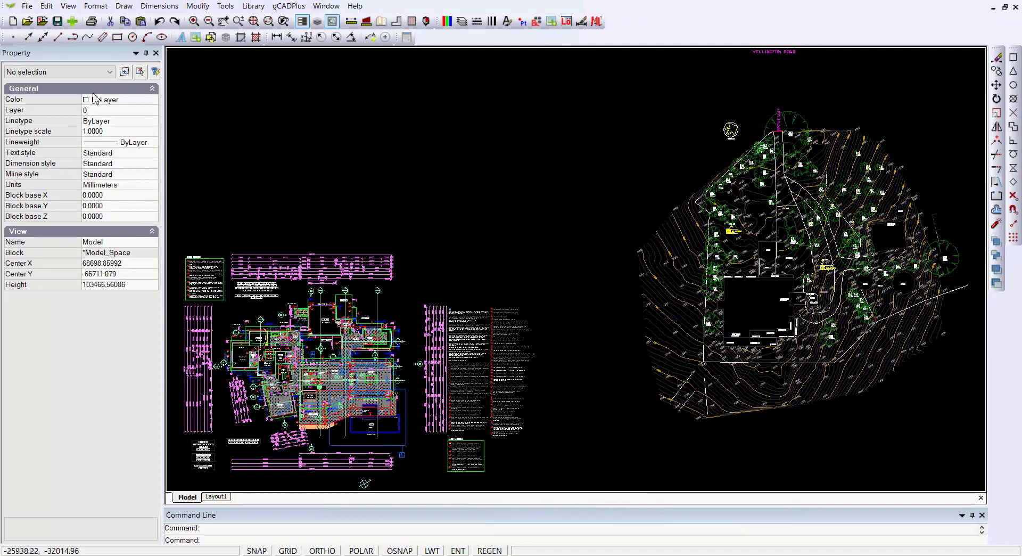
# Save the drawing over the existing test.lcd on the Desktop, replacing the file.
pyautogui.click(27, 7)
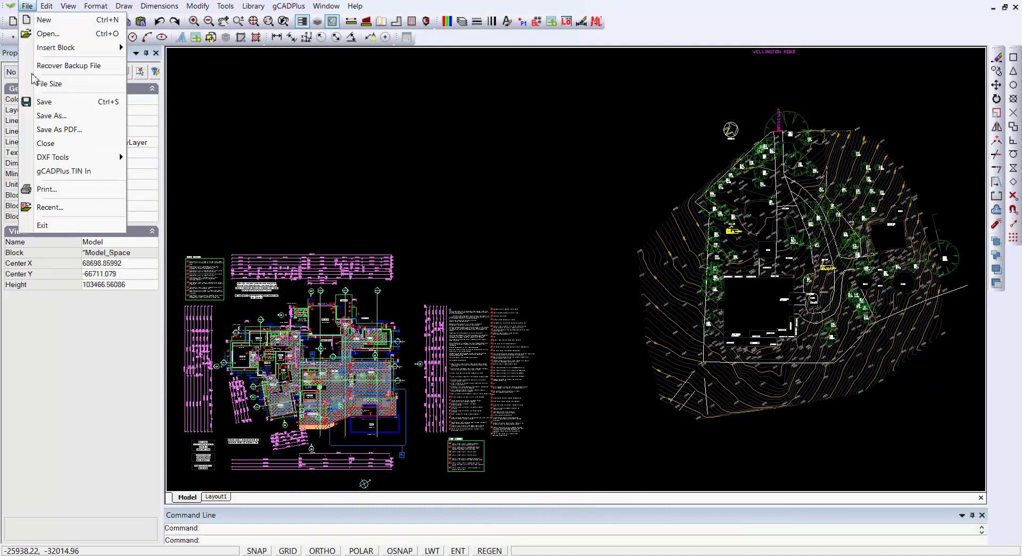
pyautogui.click(52, 116)
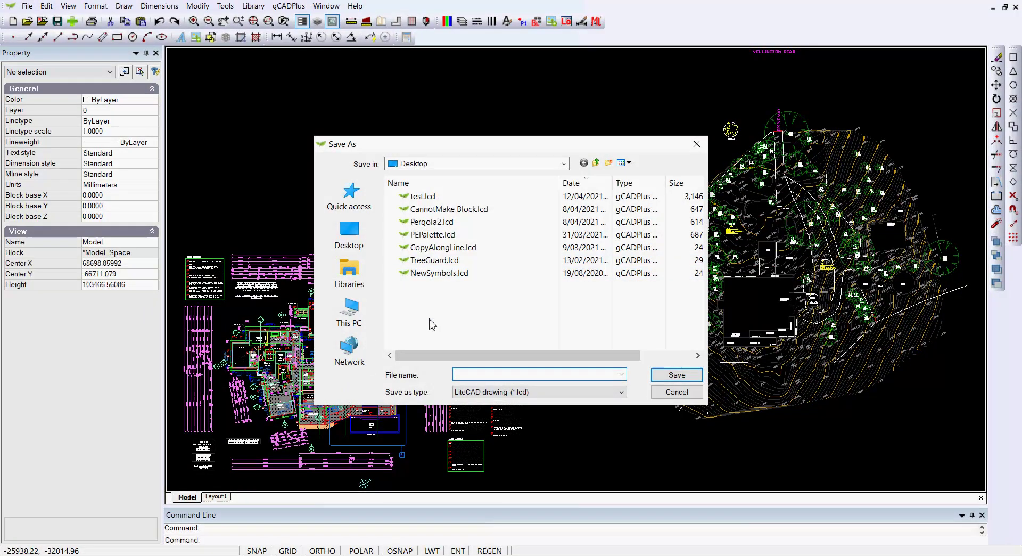
pyautogui.click(429, 196)
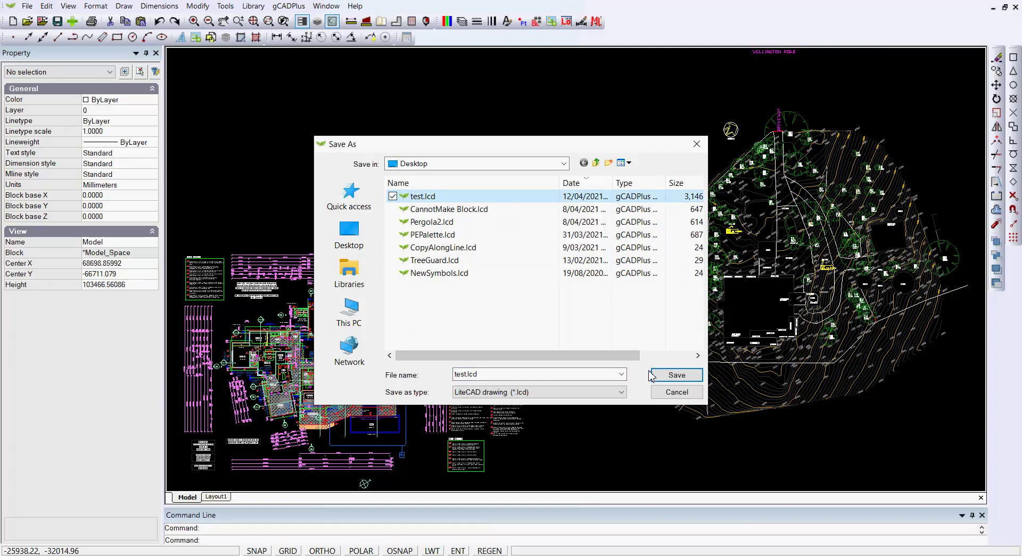
pyautogui.click(675, 375)
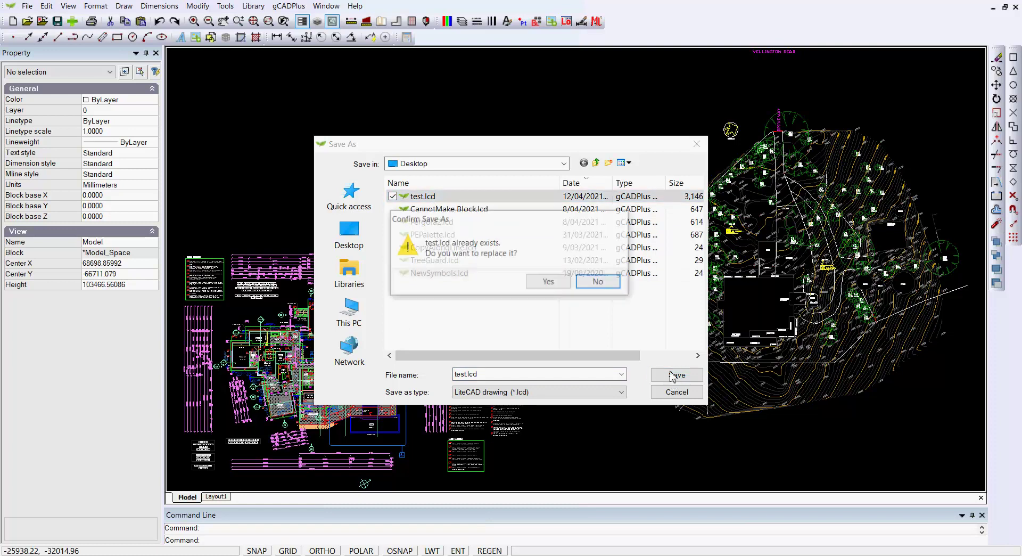
pyautogui.click(549, 282)
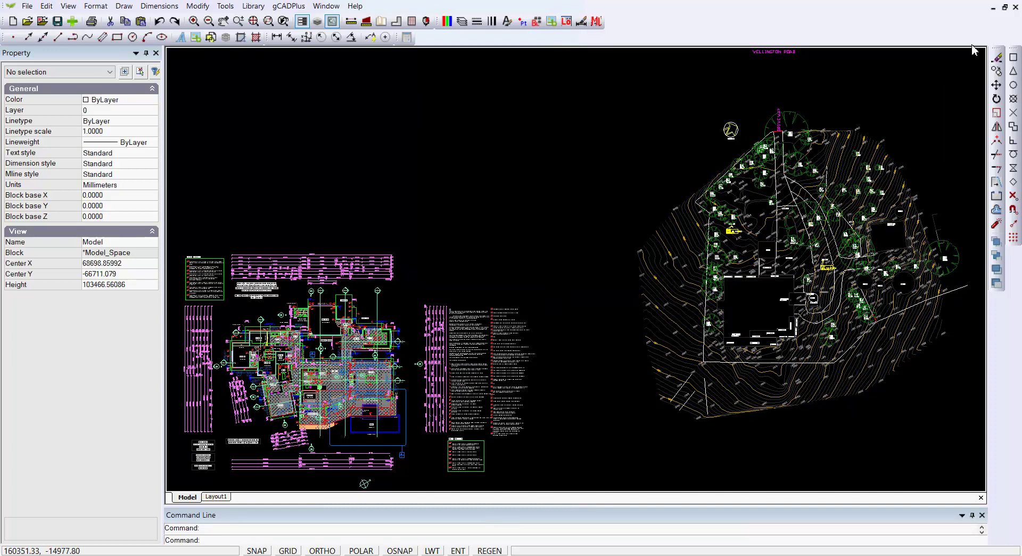
# Close the drawing and open test.lcd again from the Desktop folder.
pyautogui.click(1015, 7)
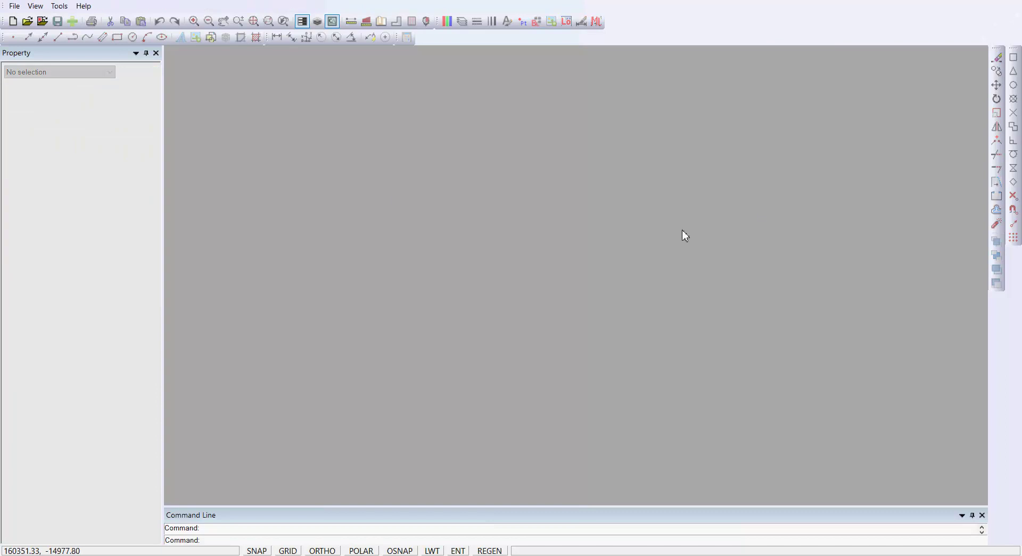
pyautogui.click(27, 22)
pyautogui.click(329, 197)
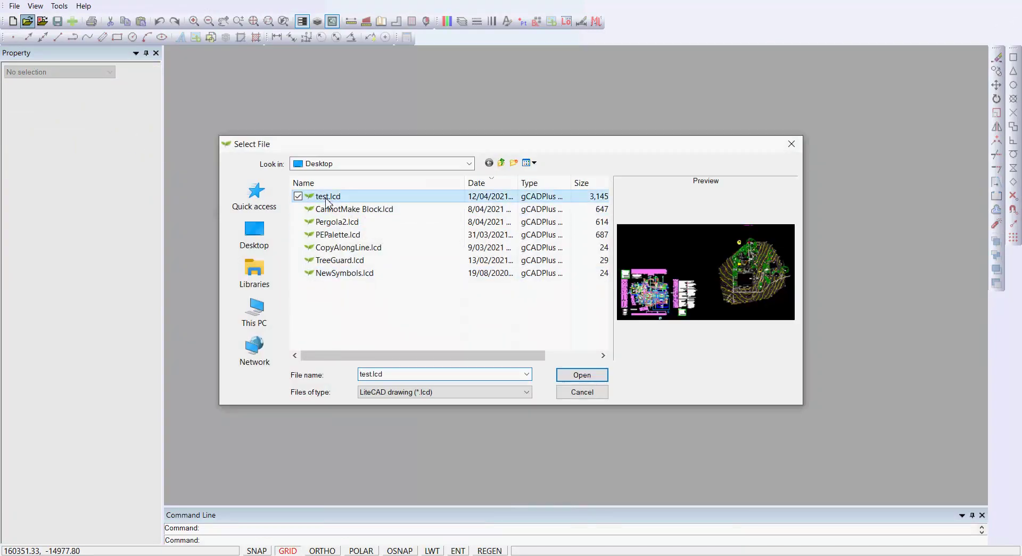
pyautogui.click(573, 375)
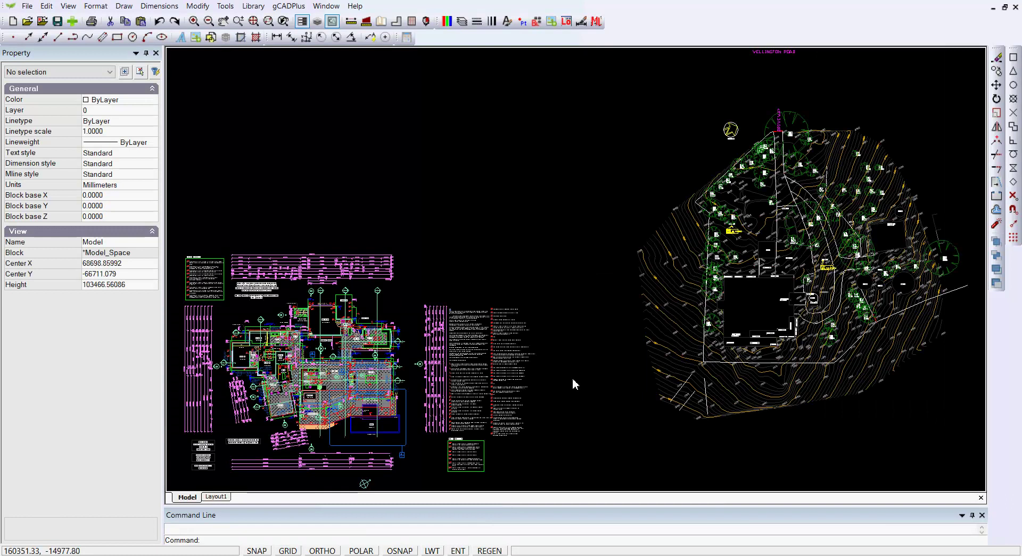